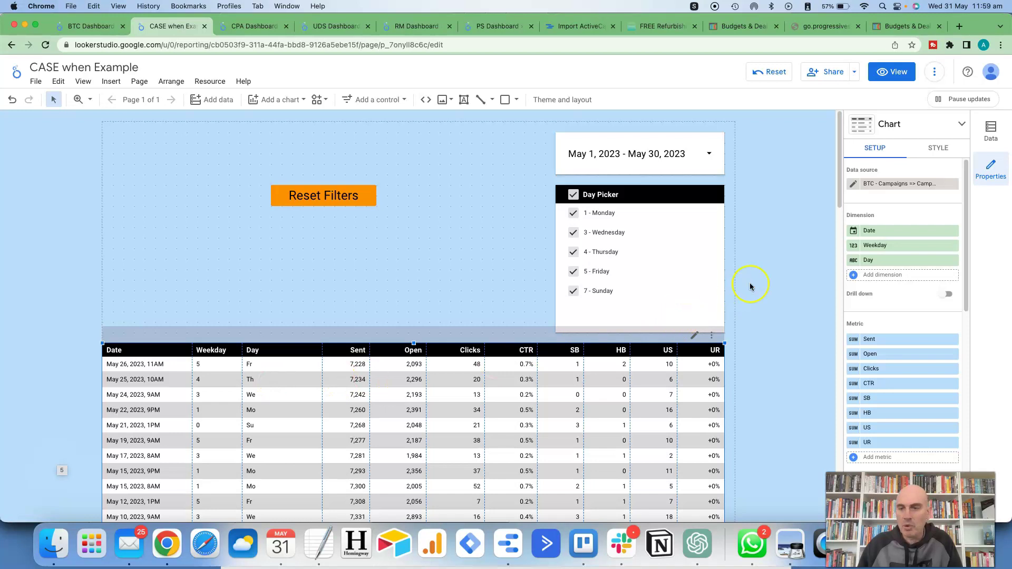
Inspect the Date field's type options, then the Weekday formula WEEKDAY(sdate); change nothing.
{"action": "left_click", "coordinate": [855, 234]}
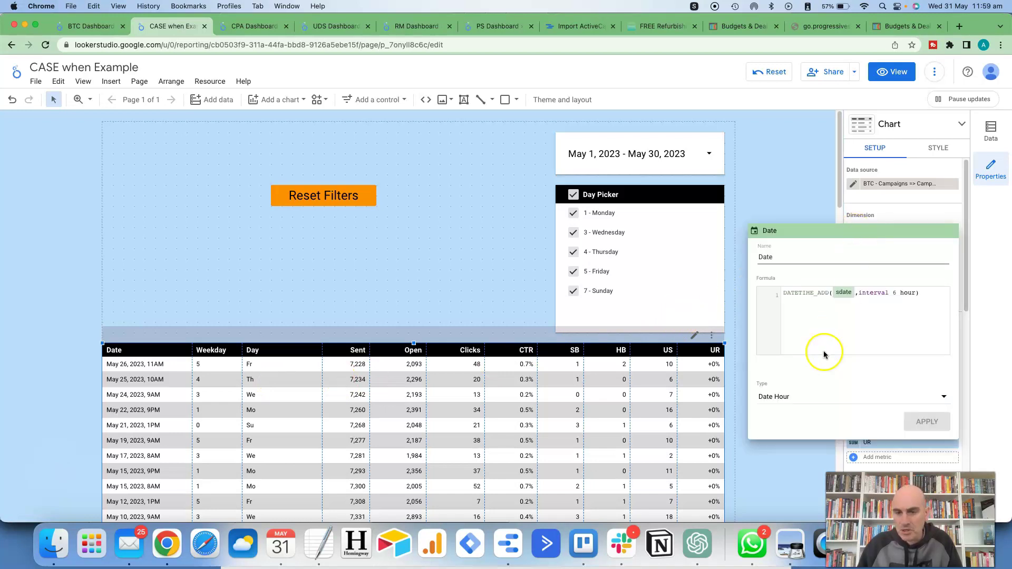
{"action": "left_click", "coordinate": [936, 396]}
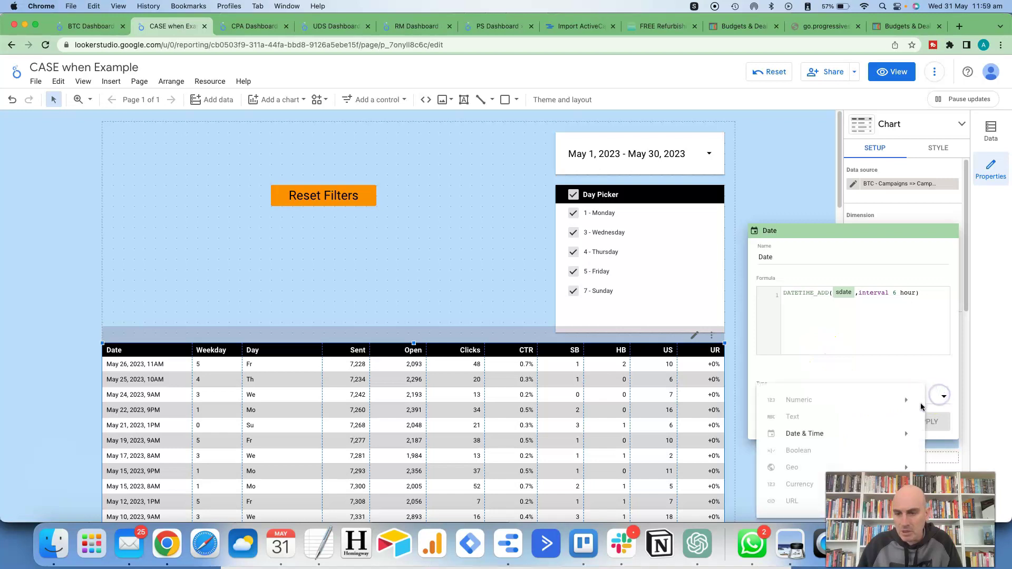
{"action": "mouse_move", "coordinate": [896, 435]}
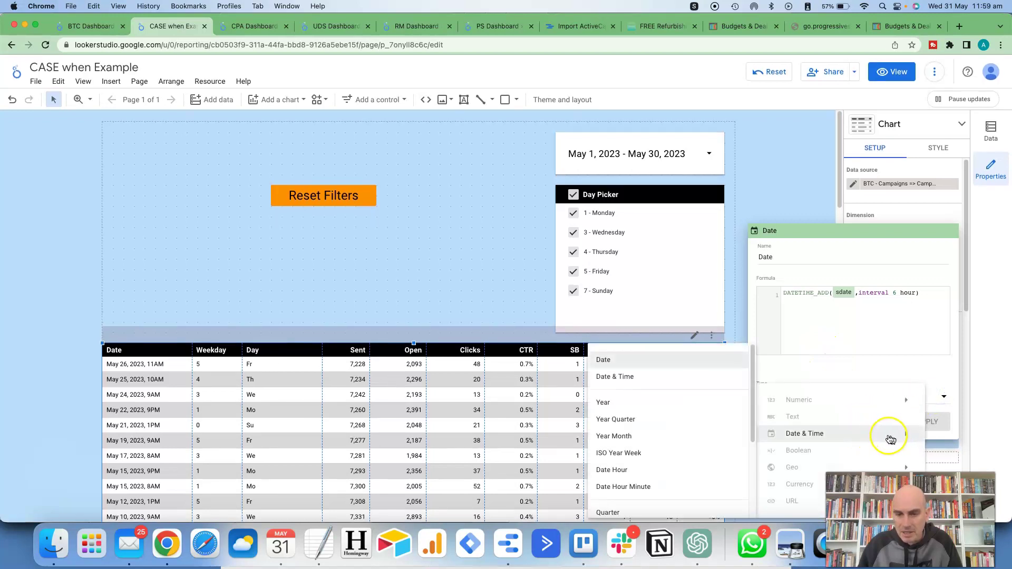
{"action": "scroll", "coordinate": [712, 452], "scroll_direction": "down", "scroll_amount": 5}
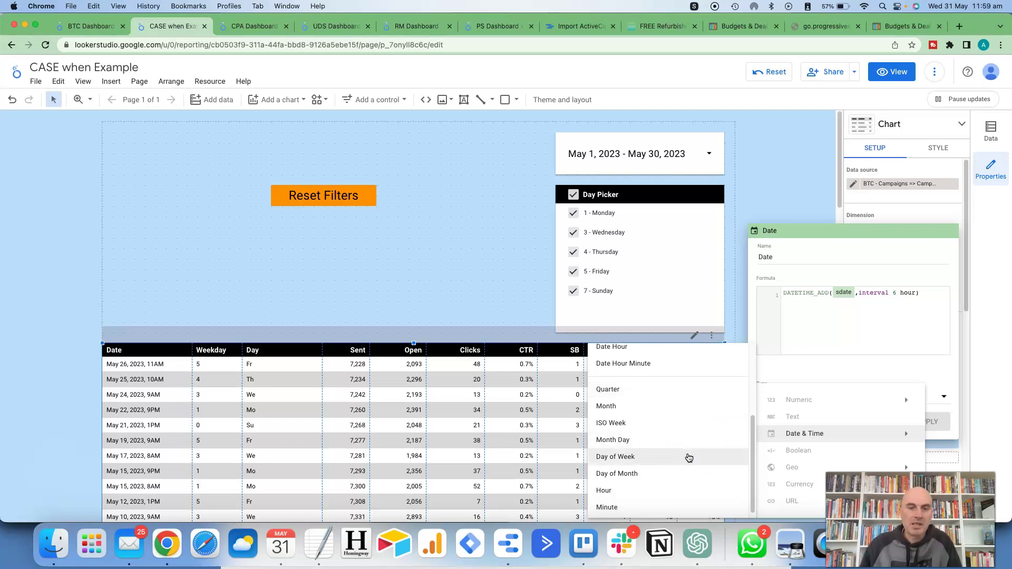
{"action": "left_click", "coordinate": [459, 261]}
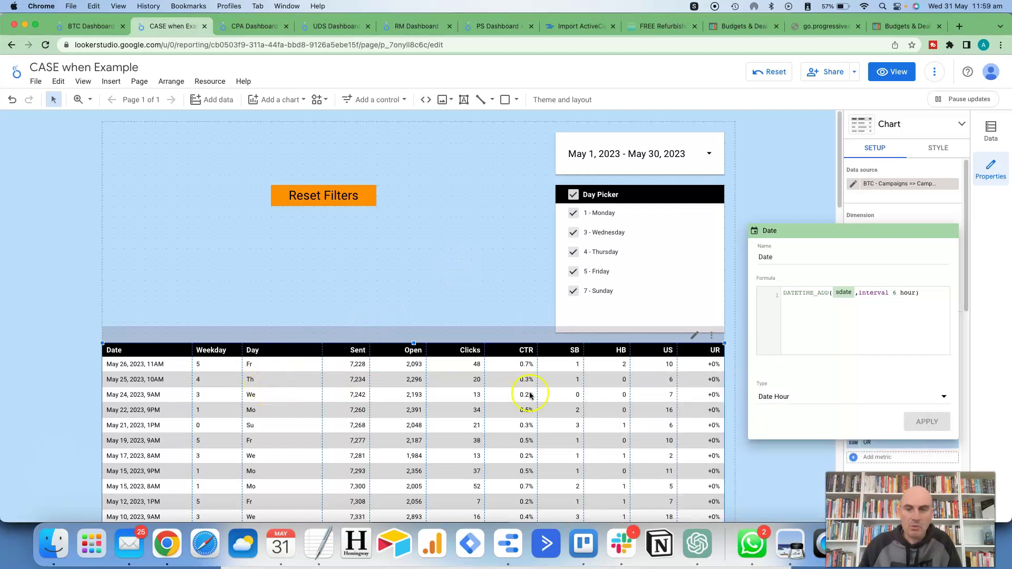
{"action": "left_click", "coordinate": [787, 204]}
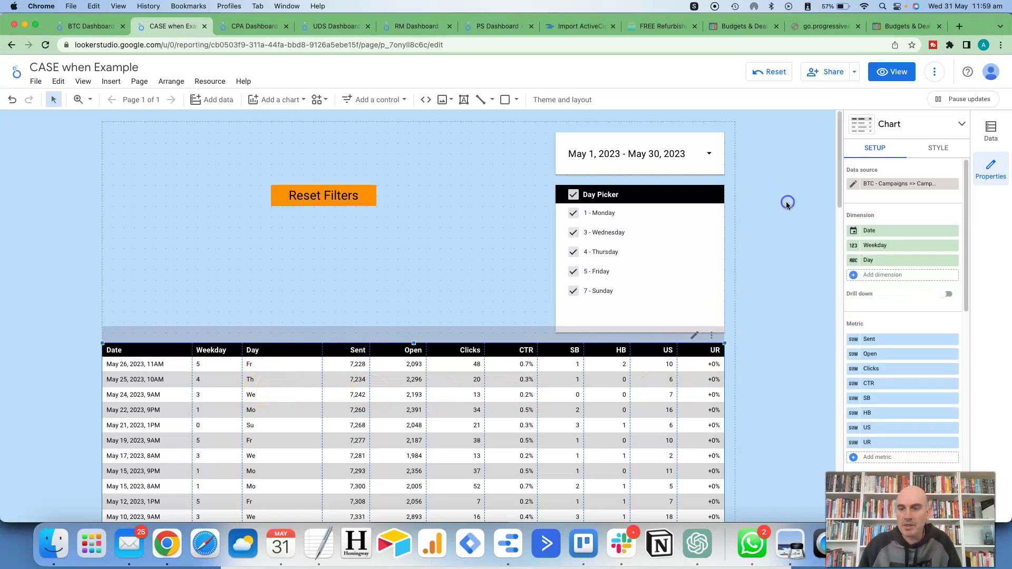
{"action": "left_click", "coordinate": [854, 249]}
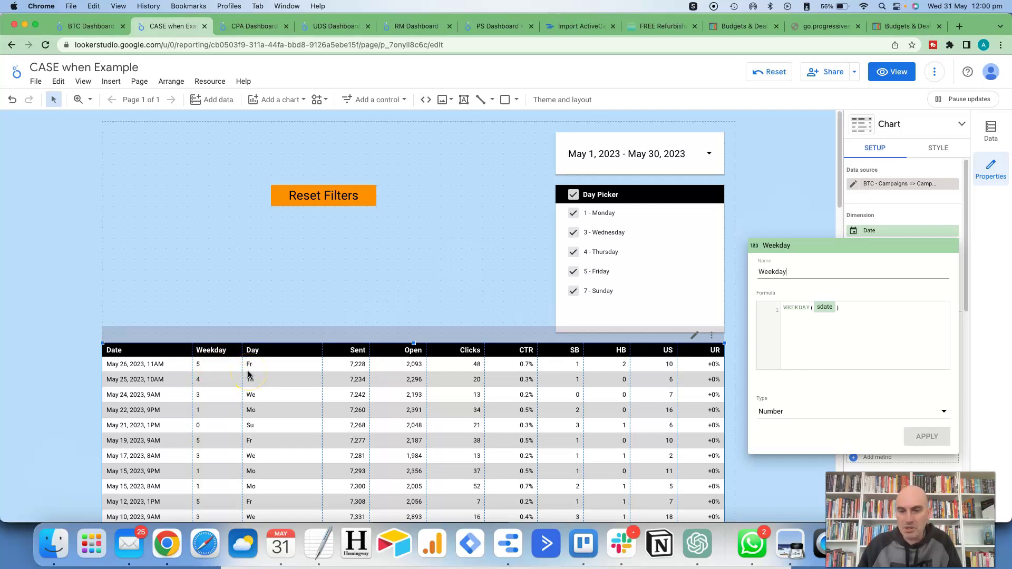
{"action": "left_click", "coordinate": [784, 207]}
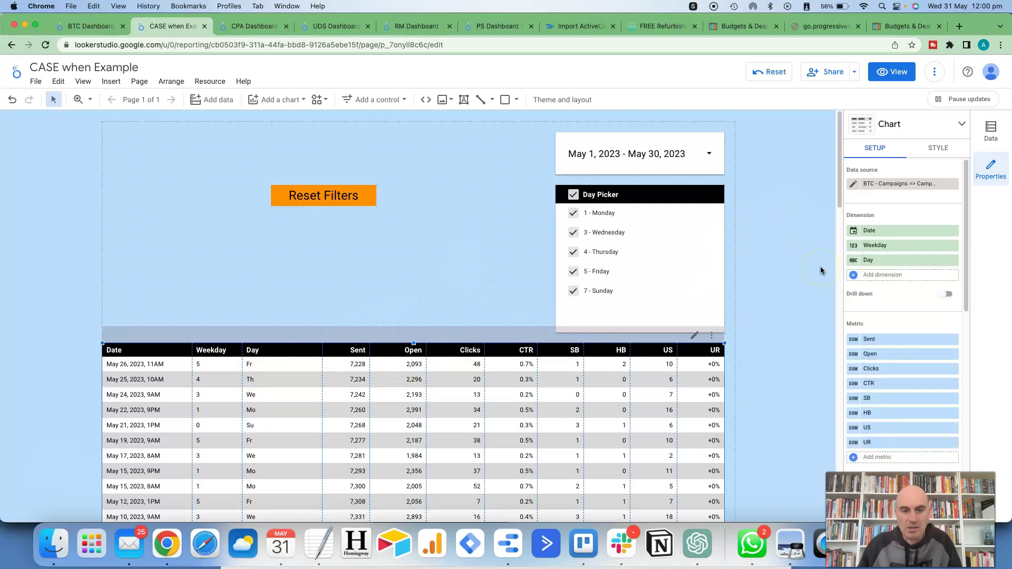
{"action": "left_click", "coordinate": [854, 264]}
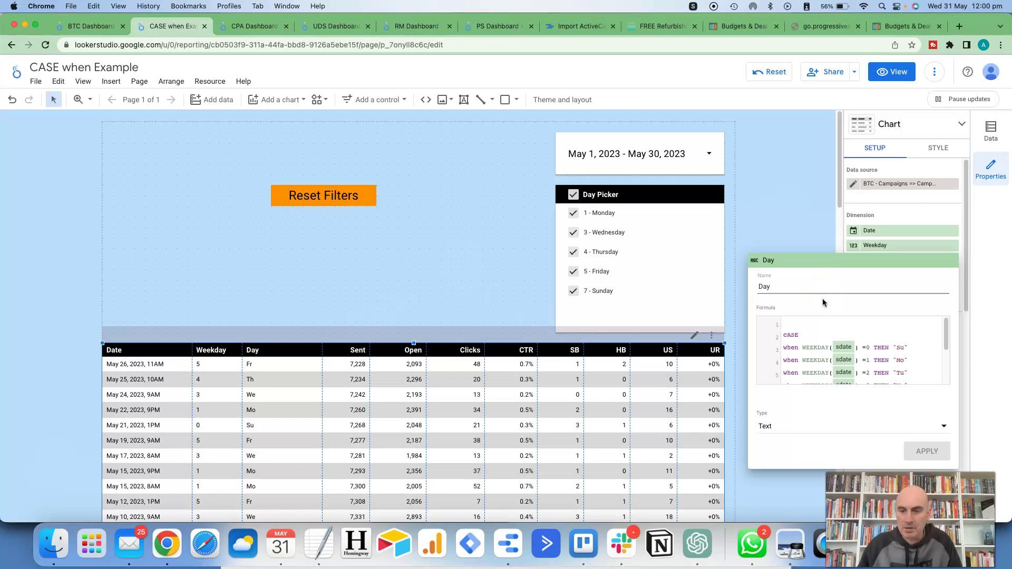
{"action": "left_click", "coordinate": [823, 323]}
{"action": "left_click", "coordinate": [801, 336]}
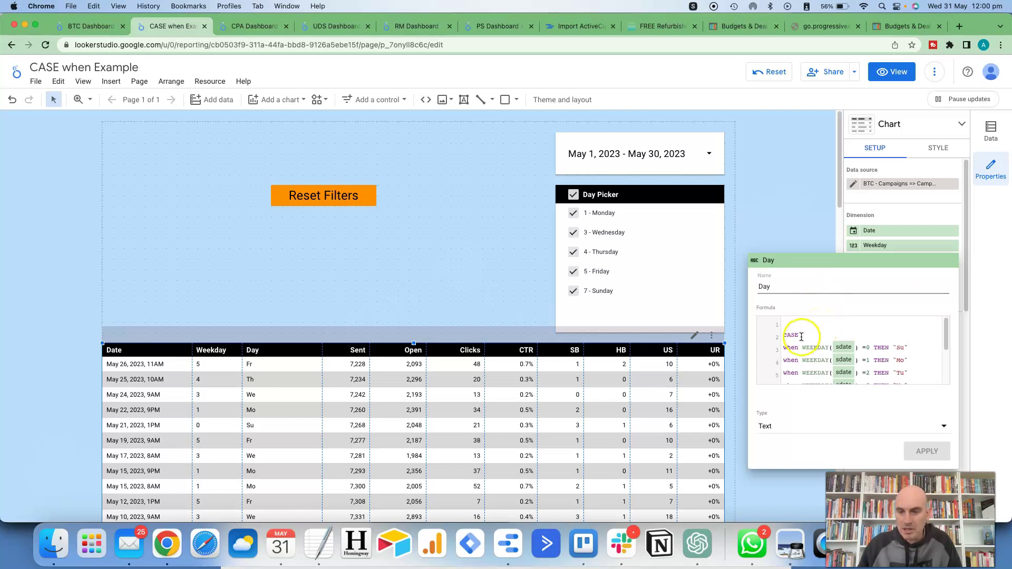
{"action": "left_click", "coordinate": [793, 337]}
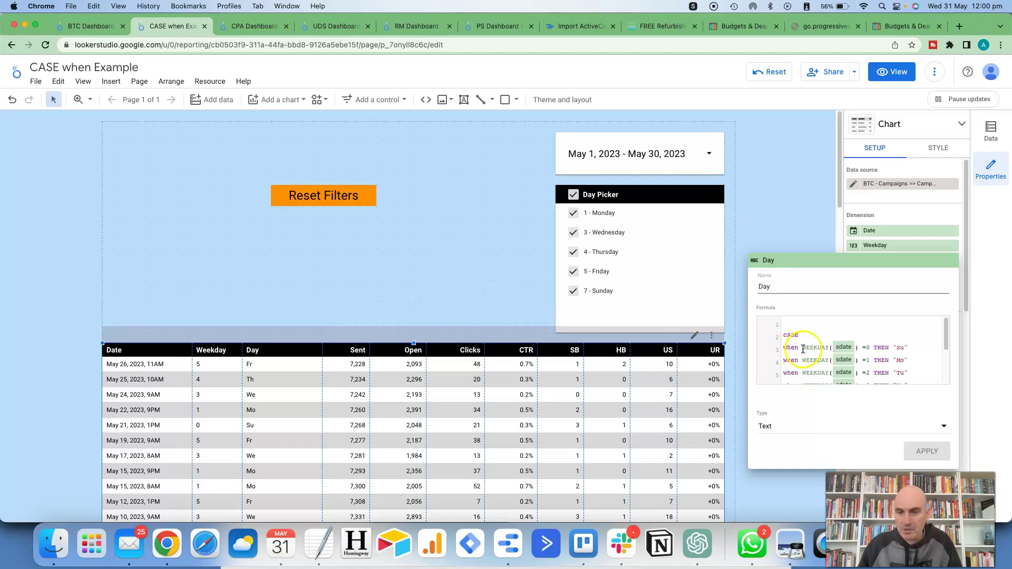
{"action": "left_click", "coordinate": [810, 349]}
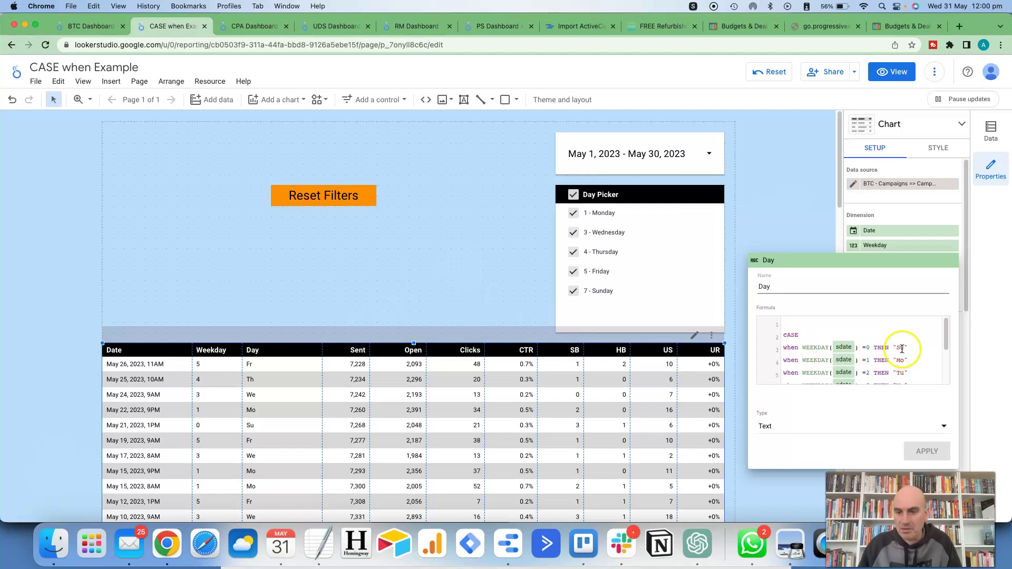
{"action": "scroll", "coordinate": [906, 348], "scroll_direction": "down", "scroll_amount": 3}
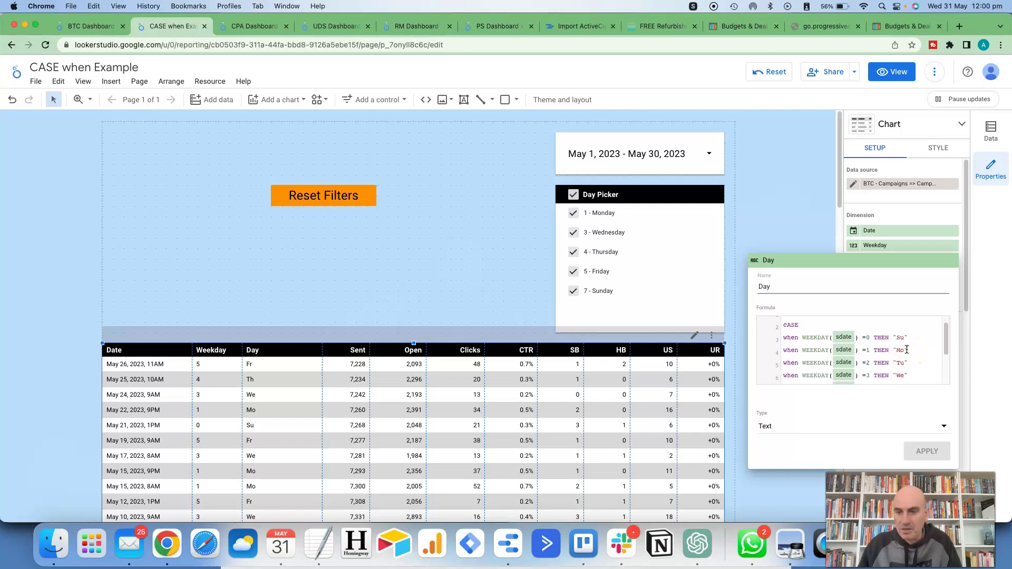
{"action": "left_click", "coordinate": [909, 359]}
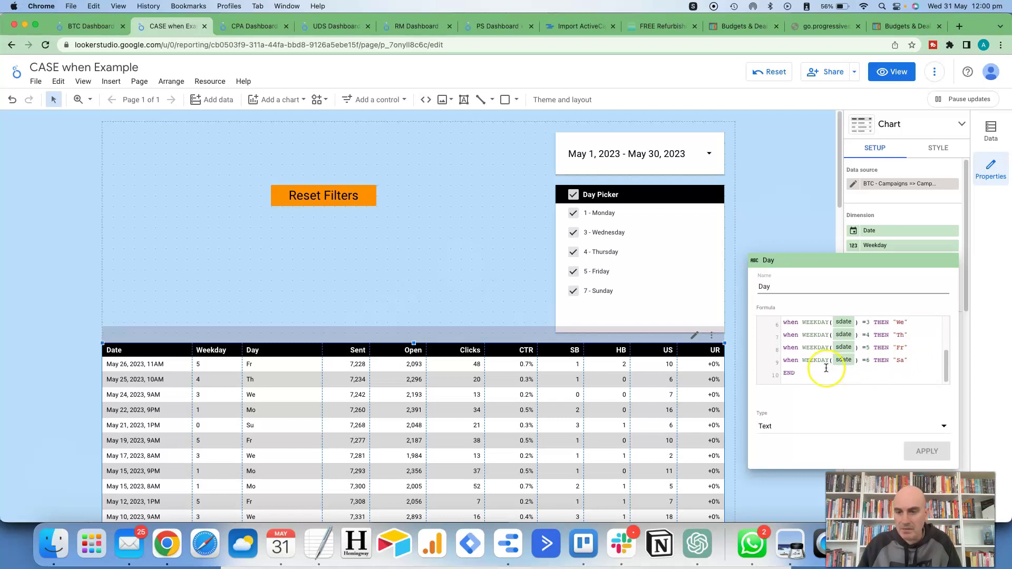
{"action": "left_click", "coordinate": [788, 368]}
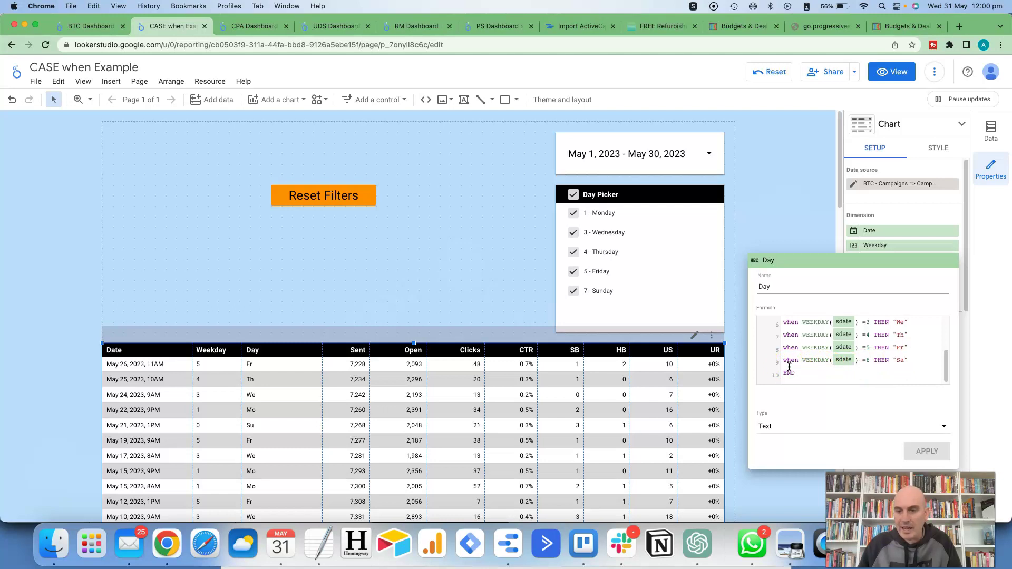
{"action": "left_click", "coordinate": [804, 361]}
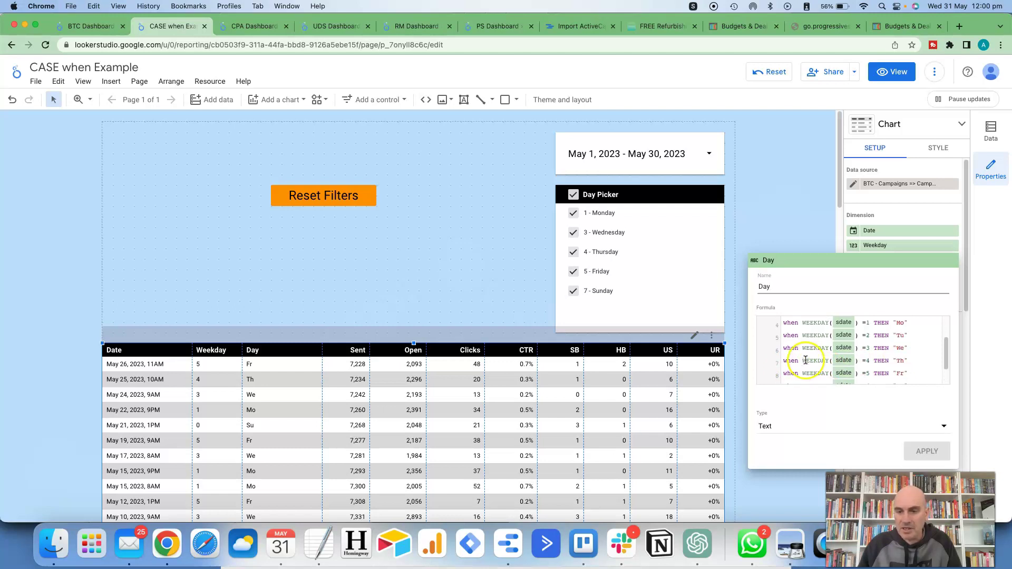
{"action": "scroll", "coordinate": [805, 360], "scroll_direction": "up", "scroll_amount": 2}
{"action": "scroll", "coordinate": [805, 360], "scroll_direction": "down", "scroll_amount": 2}
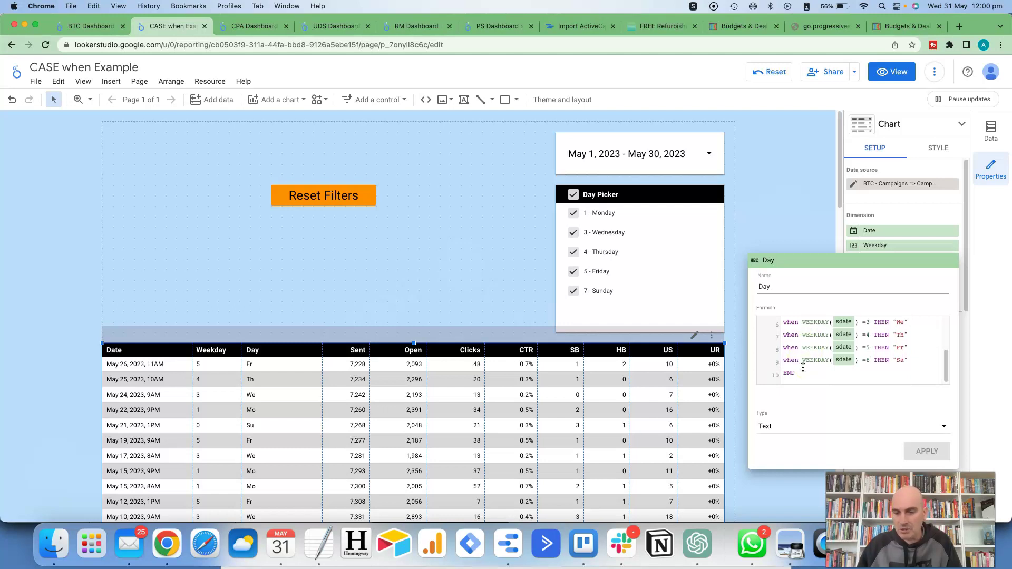
{"action": "scroll", "coordinate": [803, 363], "scroll_direction": "up", "scroll_amount": 3}
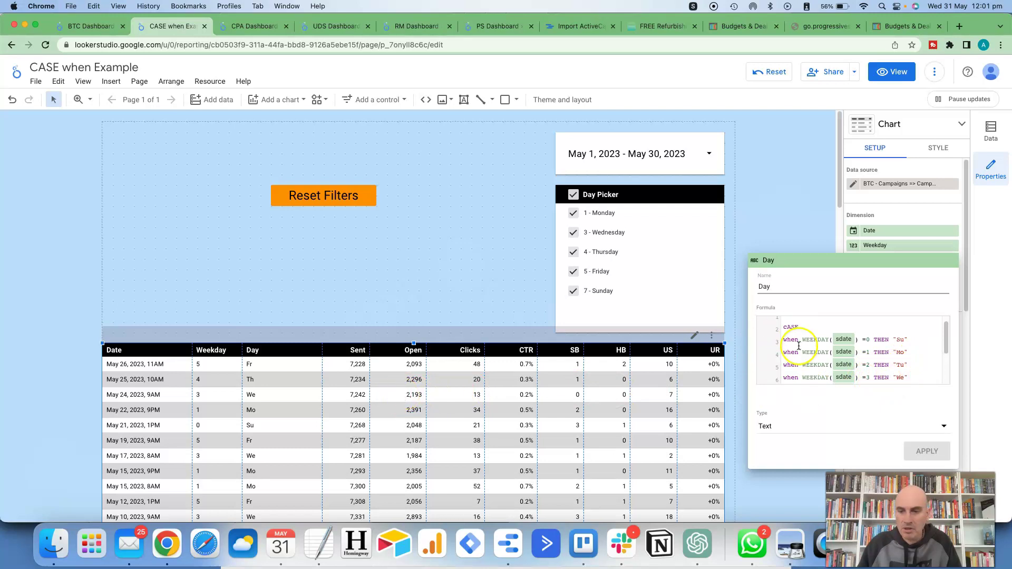
{"action": "scroll", "coordinate": [808, 357], "scroll_direction": "down", "scroll_amount": 3}
{"action": "scroll", "coordinate": [808, 357], "scroll_direction": "down", "scroll_amount": 1}
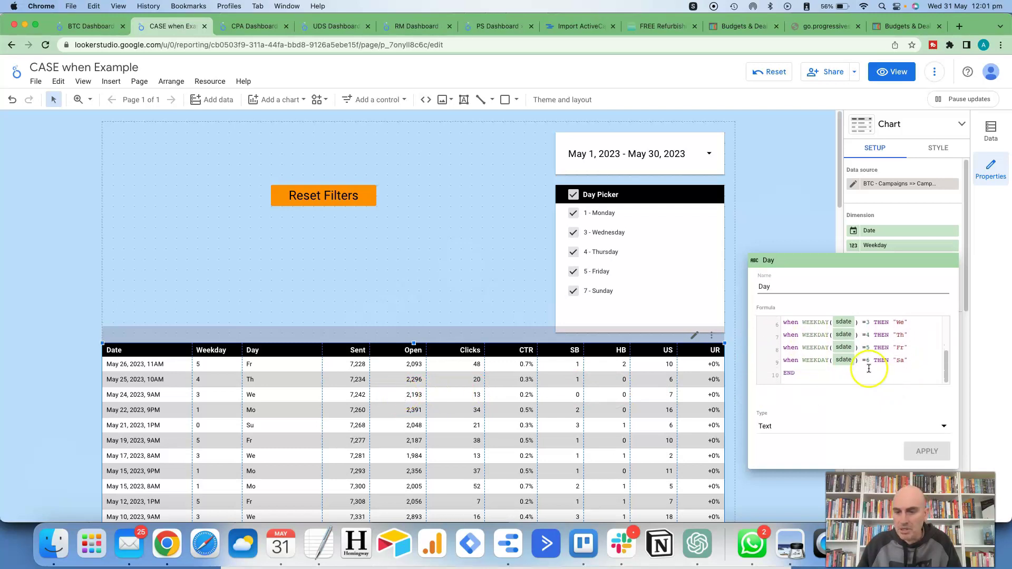
{"action": "left_click", "coordinate": [901, 364]}
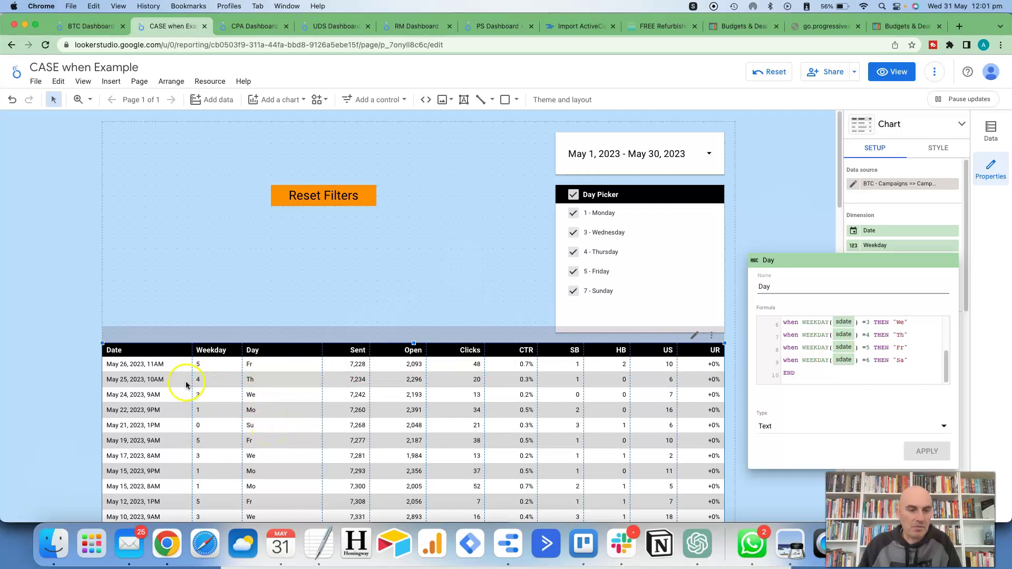
{"action": "left_click", "coordinate": [257, 367]}
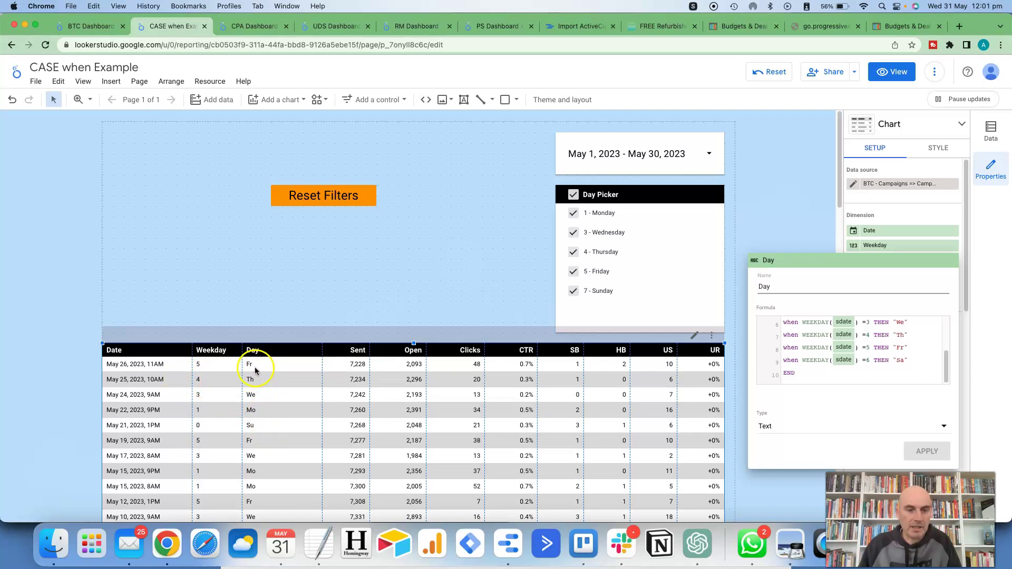
{"action": "left_click", "coordinate": [257, 371]}
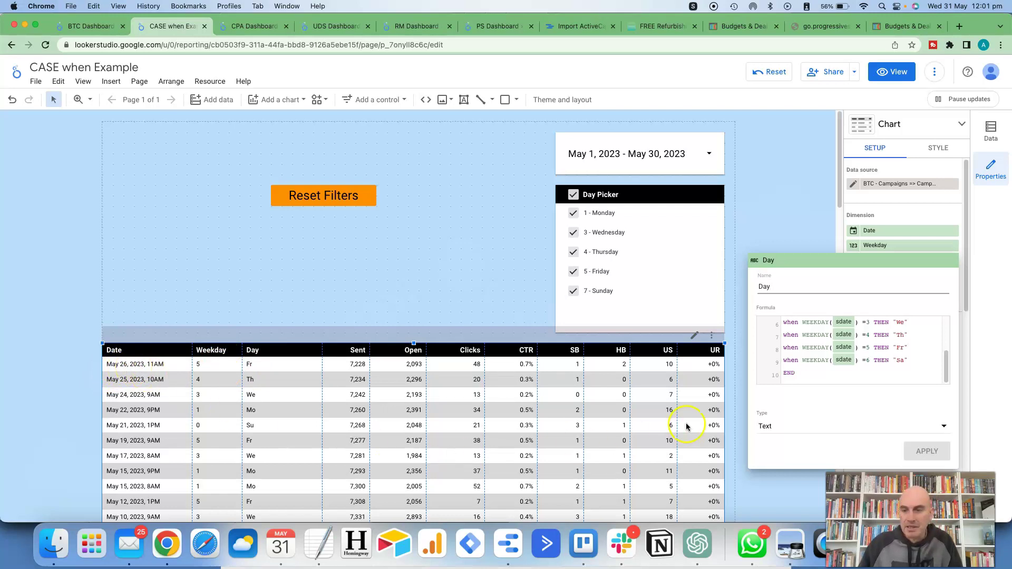
{"action": "scroll", "coordinate": [858, 383], "scroll_direction": "up", "scroll_amount": 3}
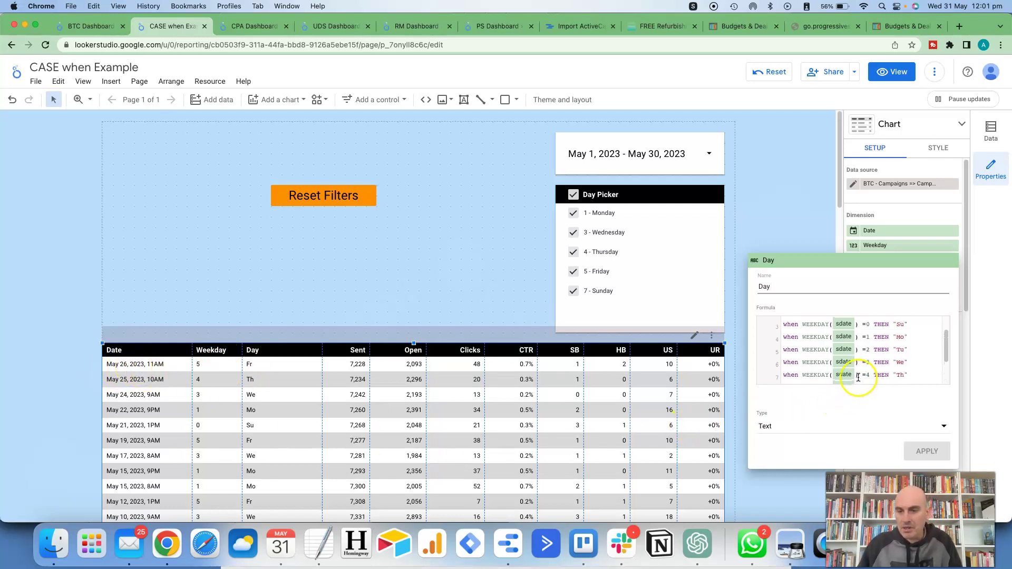
{"action": "scroll", "coordinate": [849, 369], "scroll_direction": "down", "scroll_amount": 1}
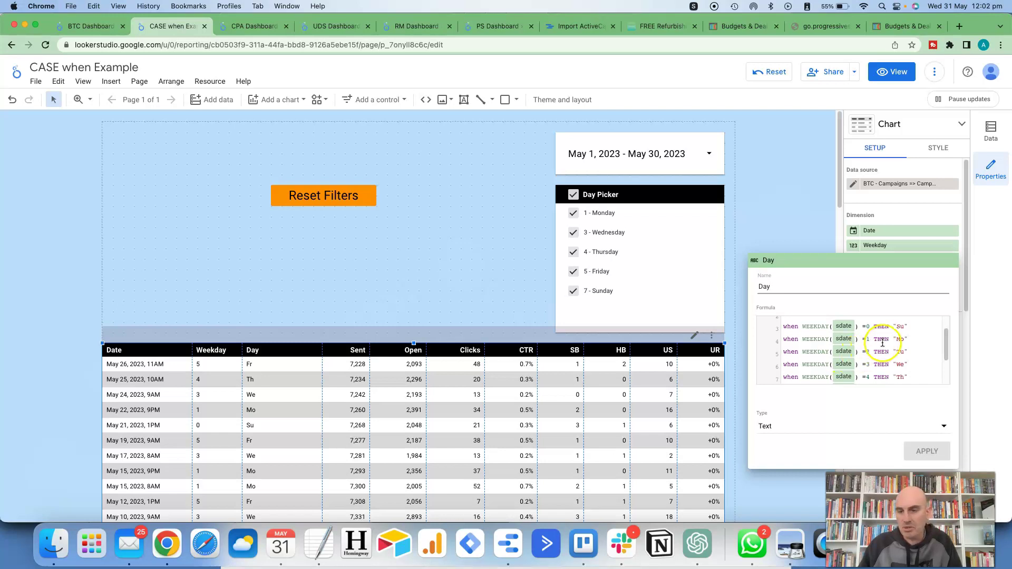
{"action": "scroll", "coordinate": [893, 338], "scroll_direction": "down", "scroll_amount": 2}
{"action": "scroll", "coordinate": [892, 338], "scroll_direction": "up", "scroll_amount": 1}
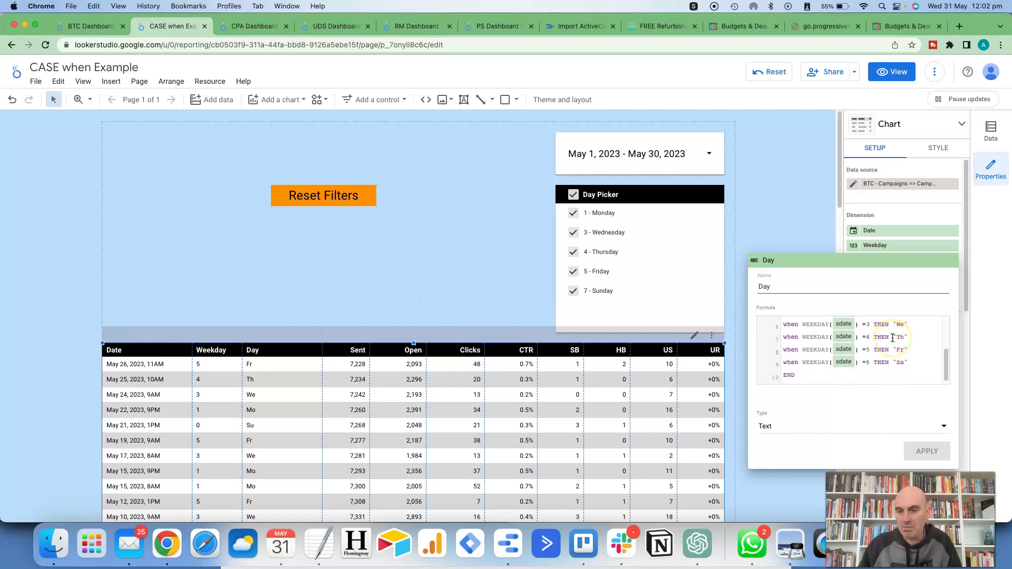
{"action": "scroll", "coordinate": [892, 338], "scroll_direction": "up", "scroll_amount": 2}
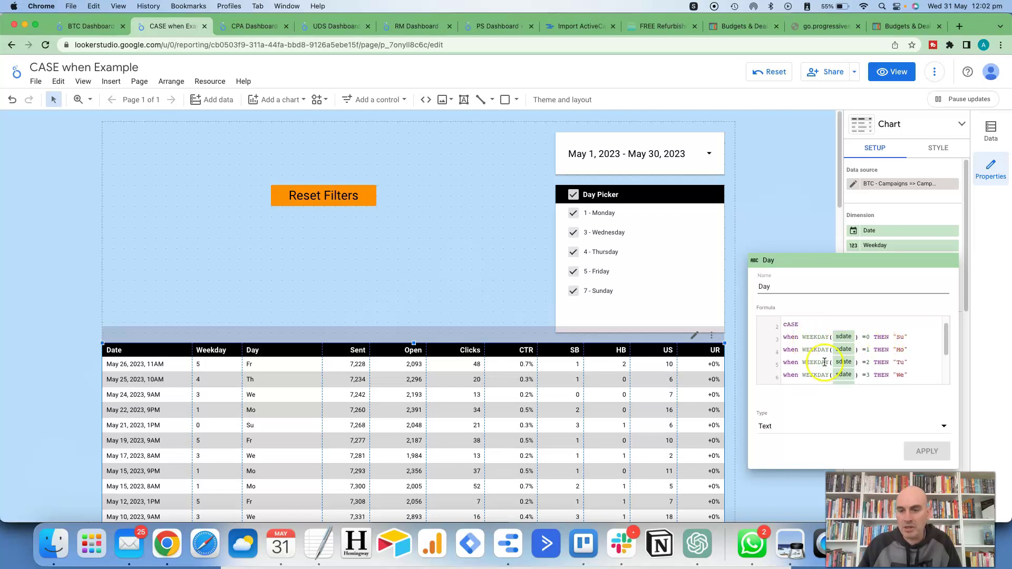
Delete the D from the Day formula's closing END so it reads EN and shows a syntax error.
{"action": "scroll", "coordinate": [824, 364], "scroll_direction": "down", "scroll_amount": 4}
{"action": "left_click", "coordinate": [800, 373]}
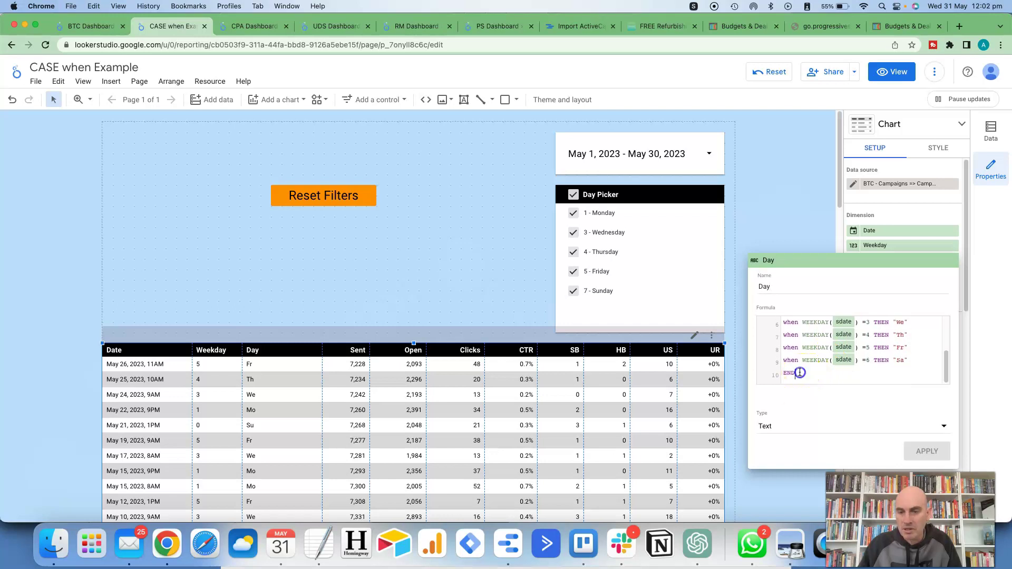
{"action": "key", "text": "BackSpace"}
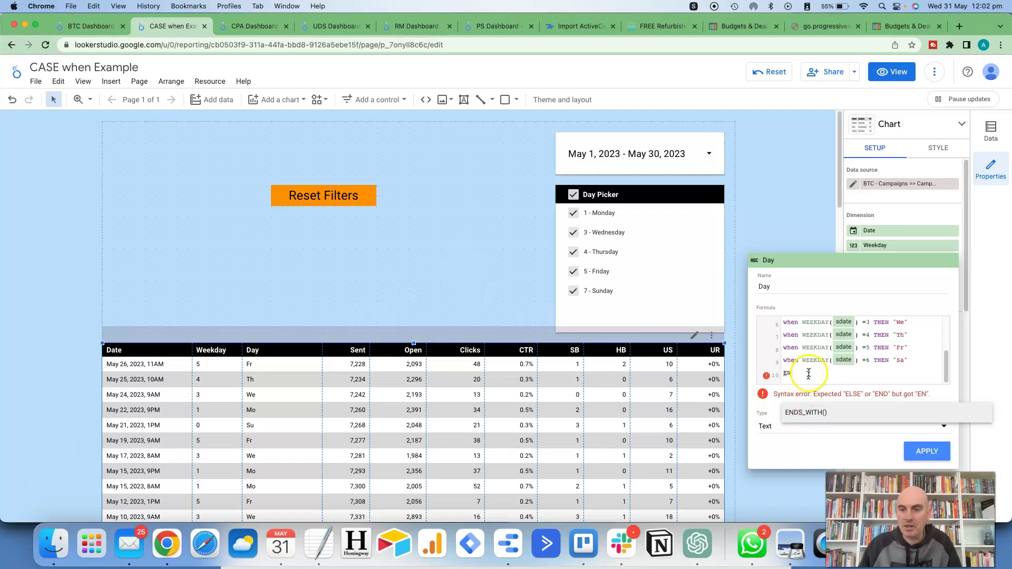
{"action": "left_click_drag", "start_coordinate": [792, 374], "coordinate": [779, 344]}
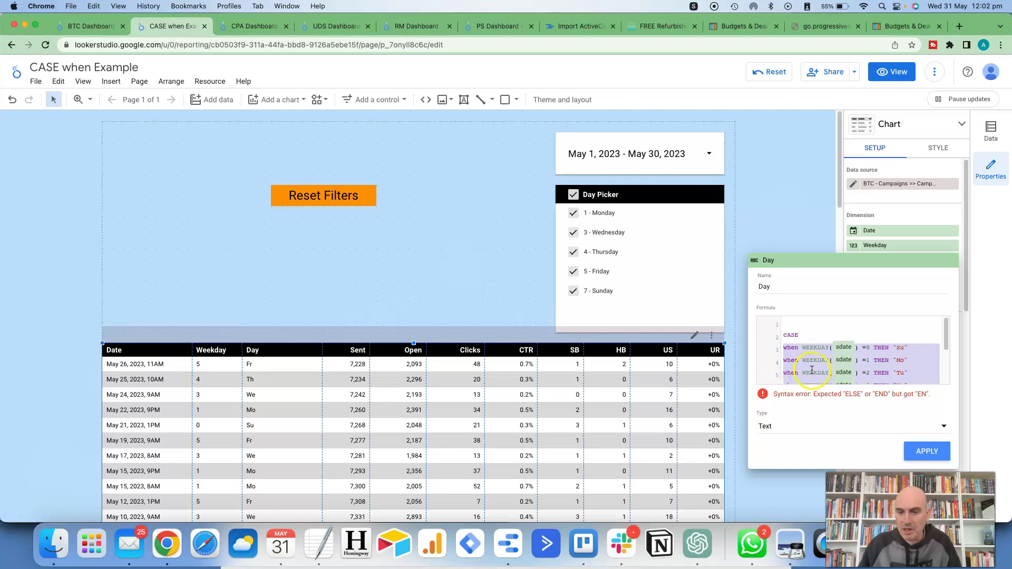
{"action": "scroll", "coordinate": [797, 380], "scroll_direction": "down", "scroll_amount": 3}
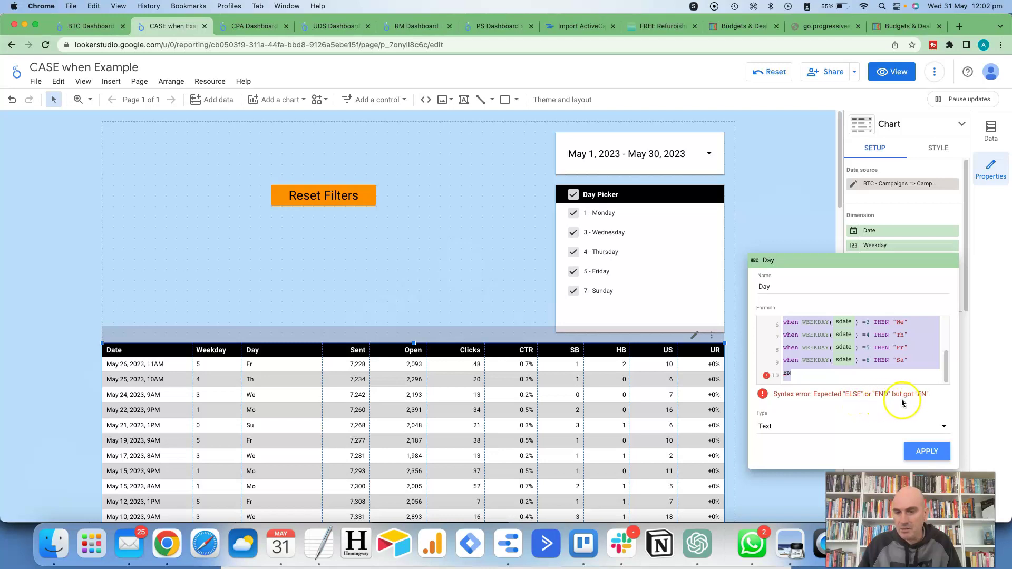
Add the D back to EN to restore END, then review the validated Day formula's CASE lines.
{"action": "left_click", "coordinate": [804, 375]}
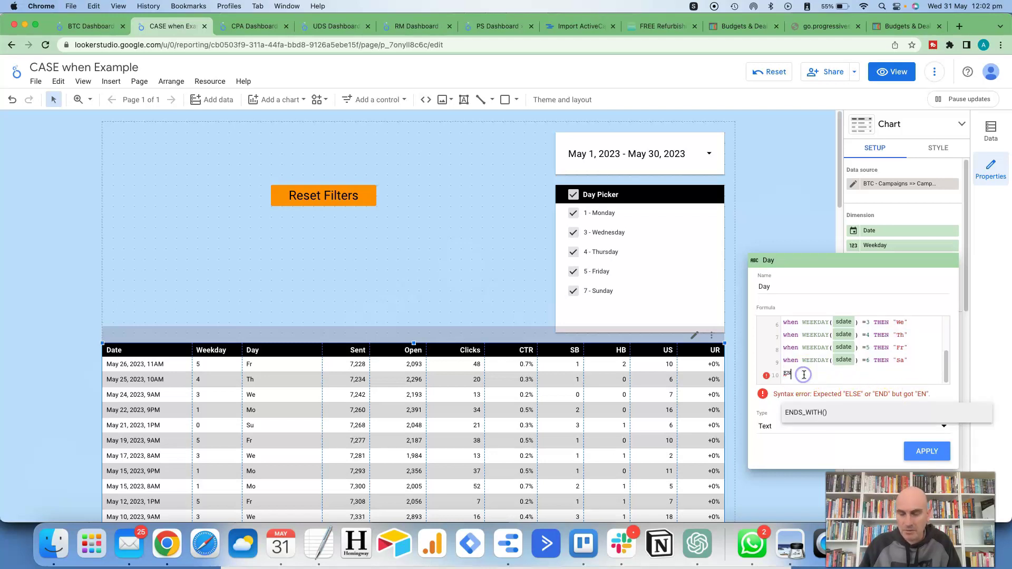
{"action": "type", "text": "D"}
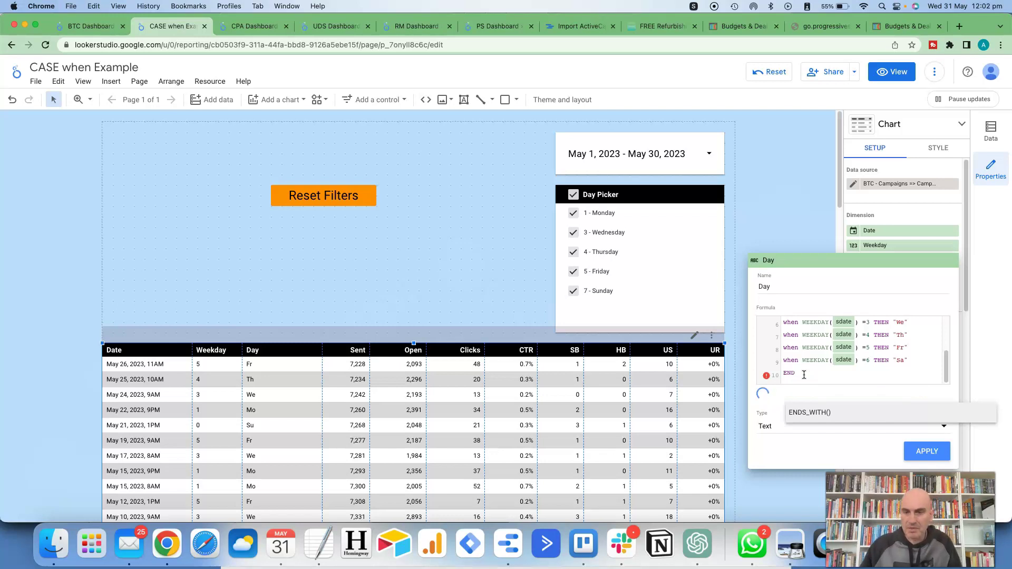
{"action": "left_click", "coordinate": [764, 403]}
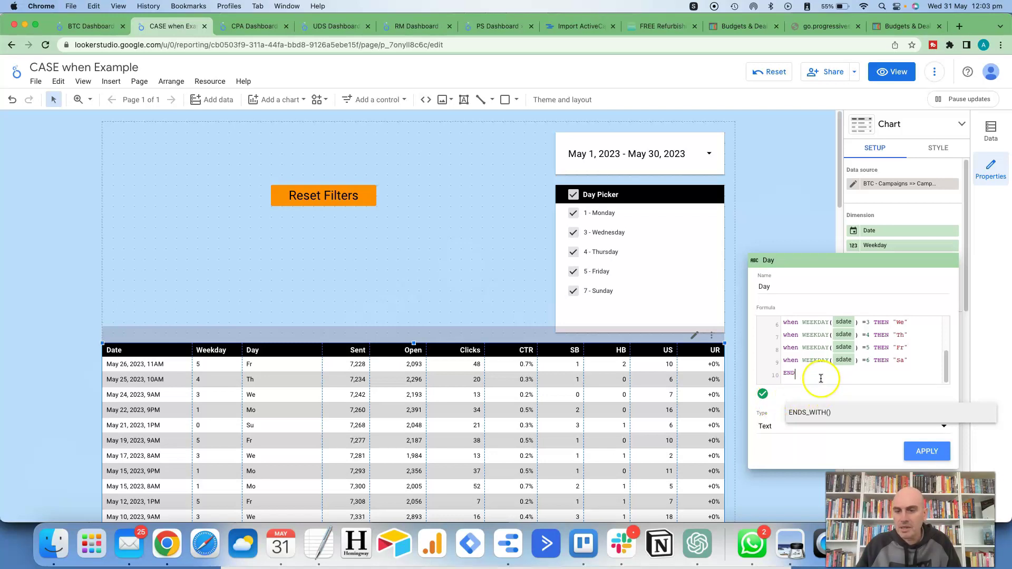
{"action": "scroll", "coordinate": [820, 378], "scroll_direction": "up", "scroll_amount": 4}
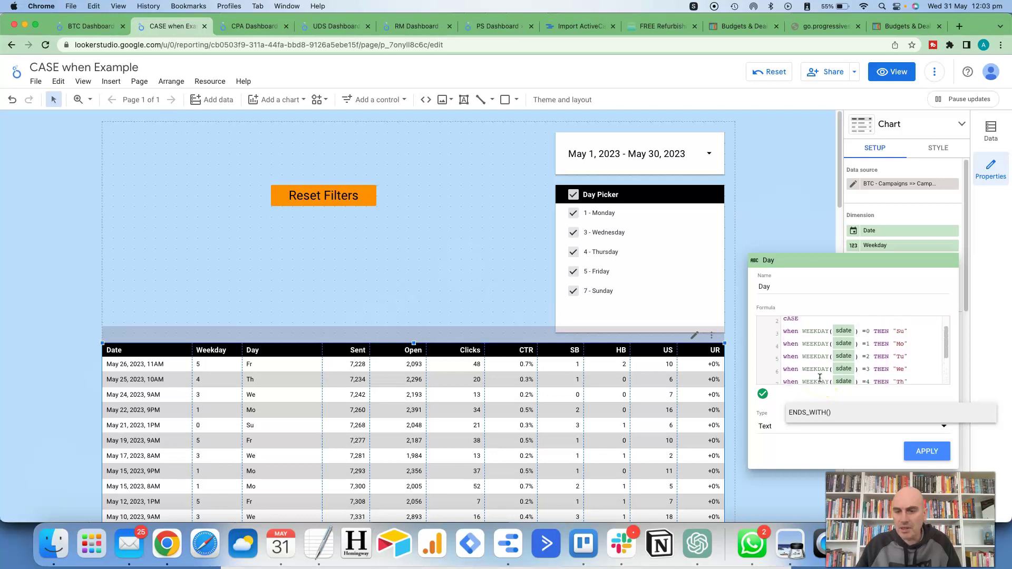
{"action": "scroll", "coordinate": [820, 378], "scroll_direction": "down", "scroll_amount": 1}
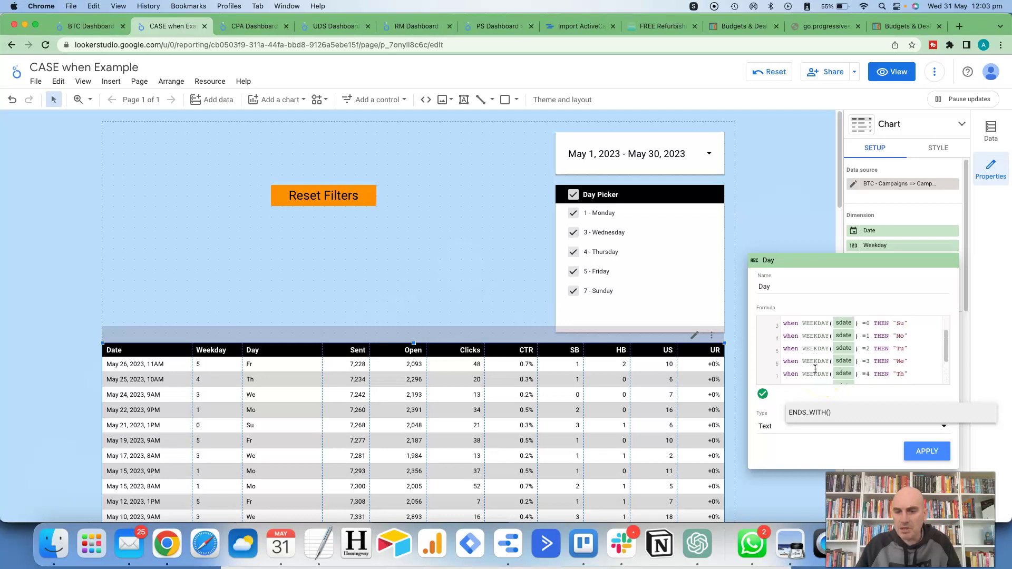
{"action": "scroll", "coordinate": [815, 369], "scroll_direction": "down", "scroll_amount": 3}
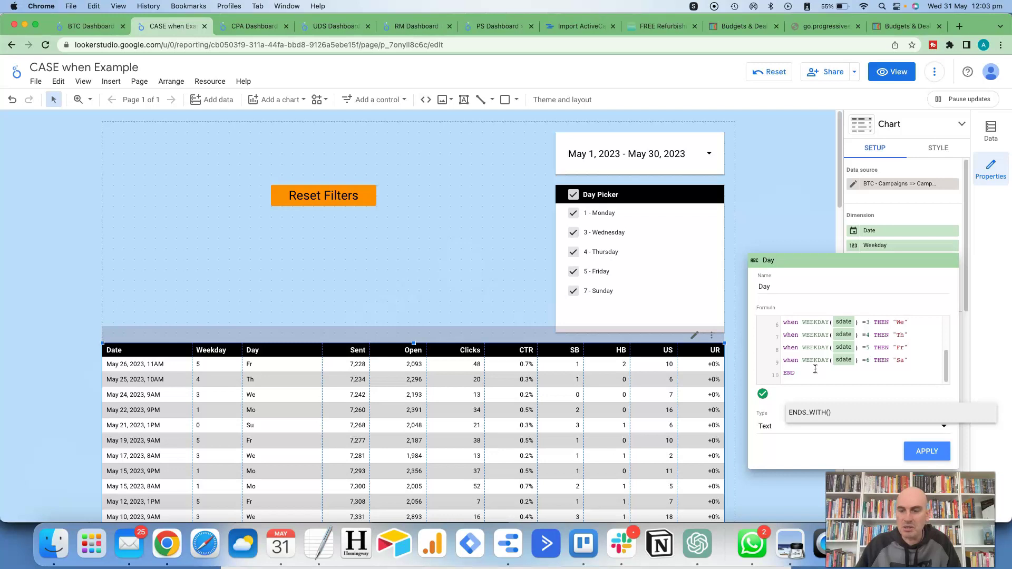
{"action": "scroll", "coordinate": [811, 365], "scroll_direction": "up", "scroll_amount": 2}
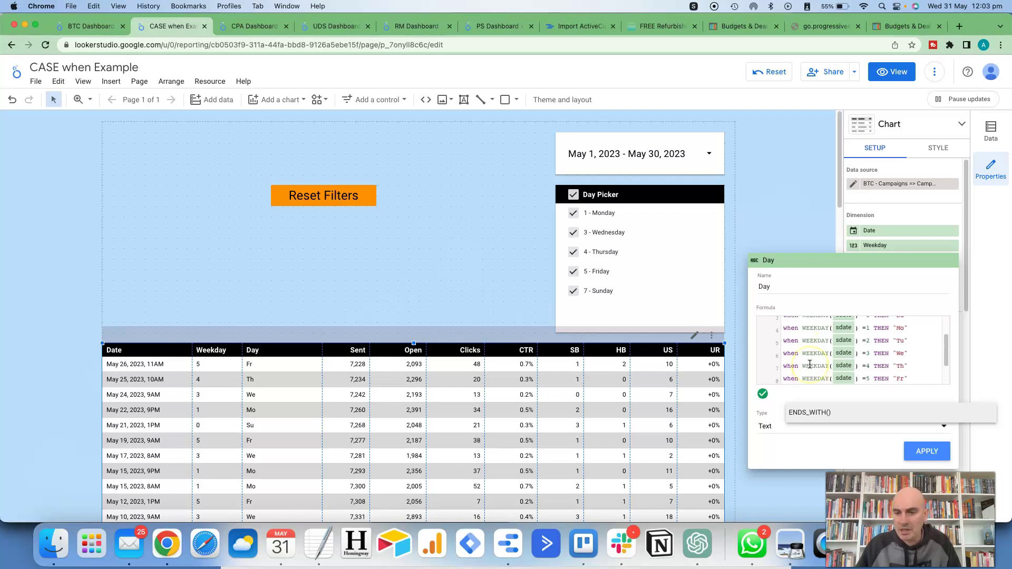
{"action": "scroll", "coordinate": [810, 364], "scroll_direction": "up", "scroll_amount": 1}
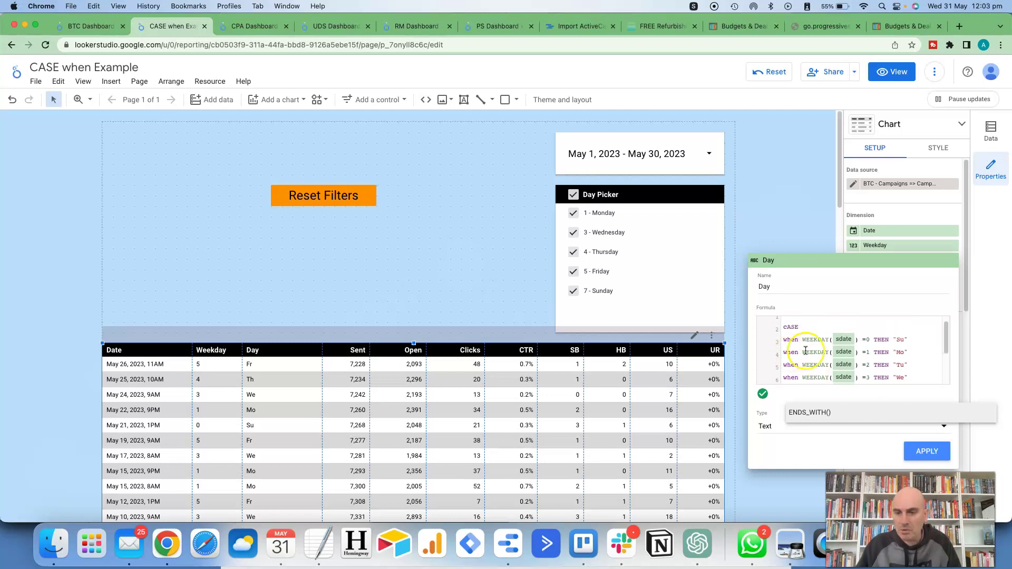
{"action": "scroll", "coordinate": [806, 359], "scroll_direction": "down", "scroll_amount": 3}
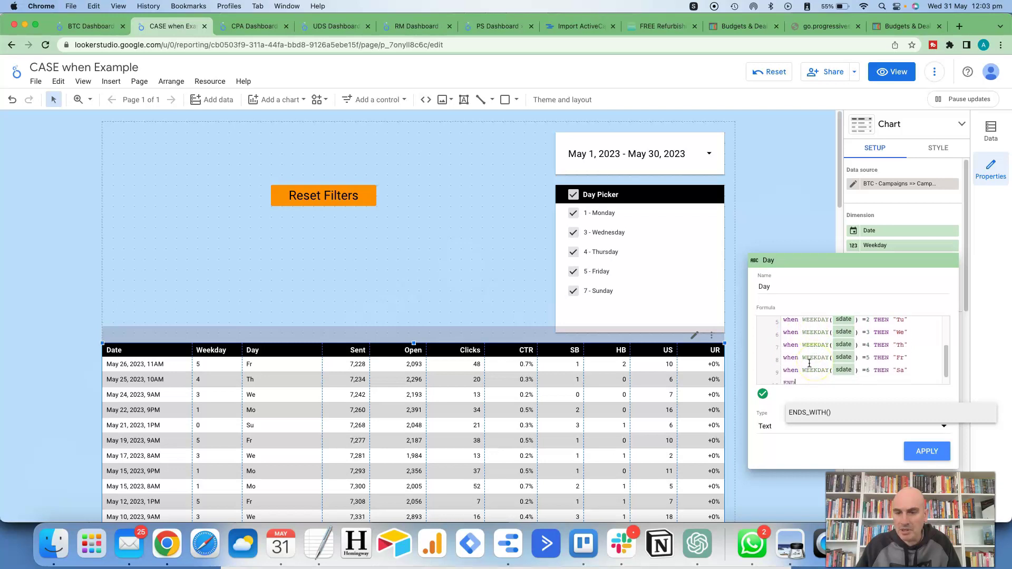
{"action": "scroll", "coordinate": [809, 363], "scroll_direction": "up", "scroll_amount": 3}
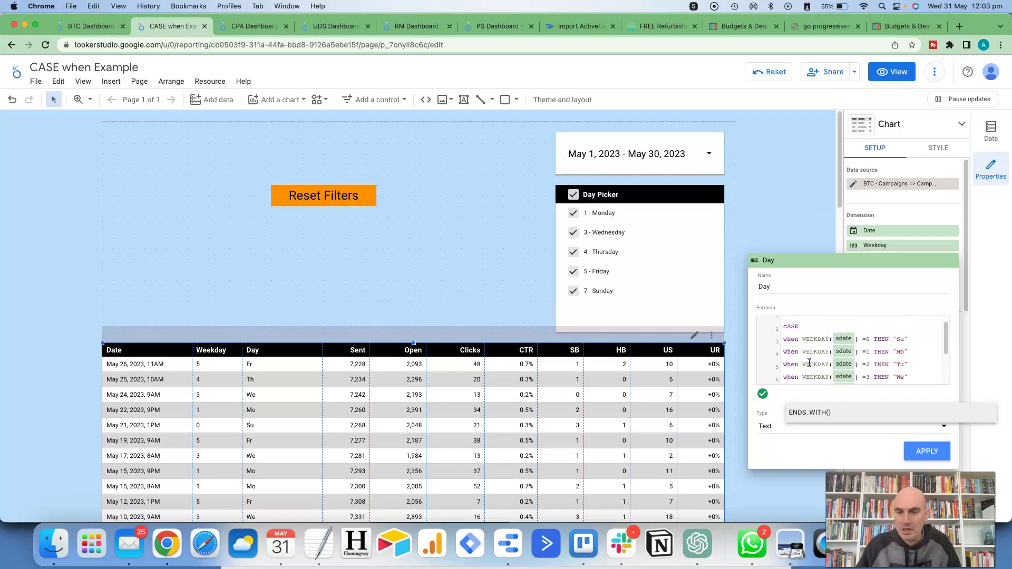
{"action": "left_click", "coordinate": [909, 345]}
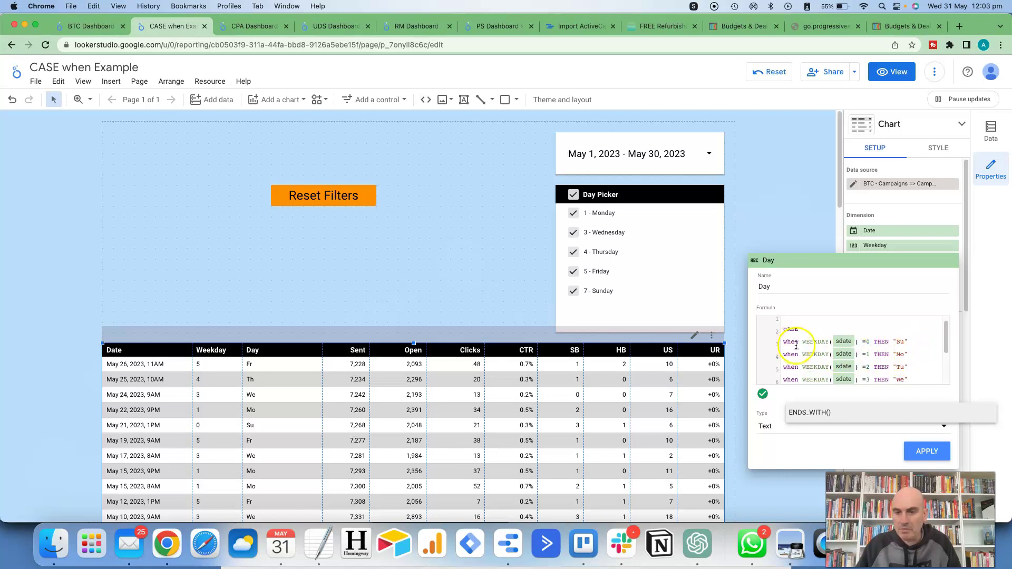
{"action": "scroll", "coordinate": [831, 347], "scroll_direction": "down", "scroll_amount": 1}
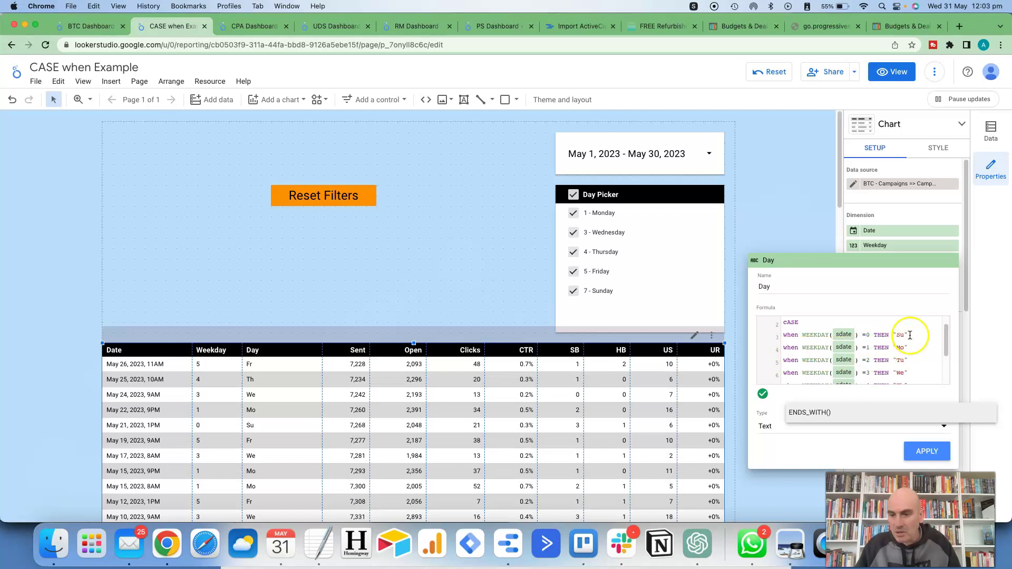
Paste a copy of the WHEN WEEKDAY(sdate)=0 THEN 'Su' line below it and select the copy's 'Su'.
{"action": "left_click_drag", "start_coordinate": [910, 335], "coordinate": [783, 333]}
{"action": "key", "text": "super+c"}
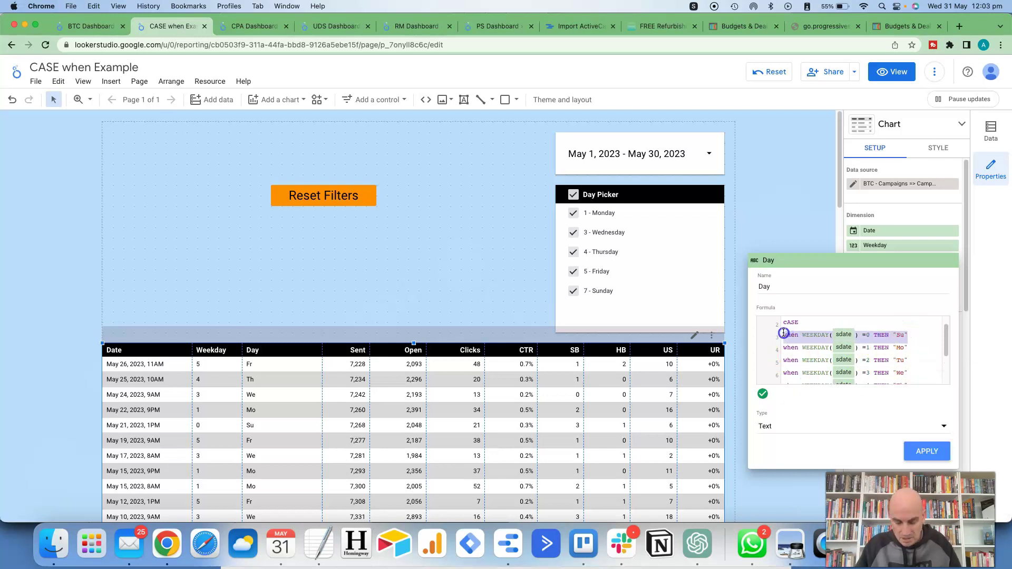
{"action": "left_click", "coordinate": [907, 336]}
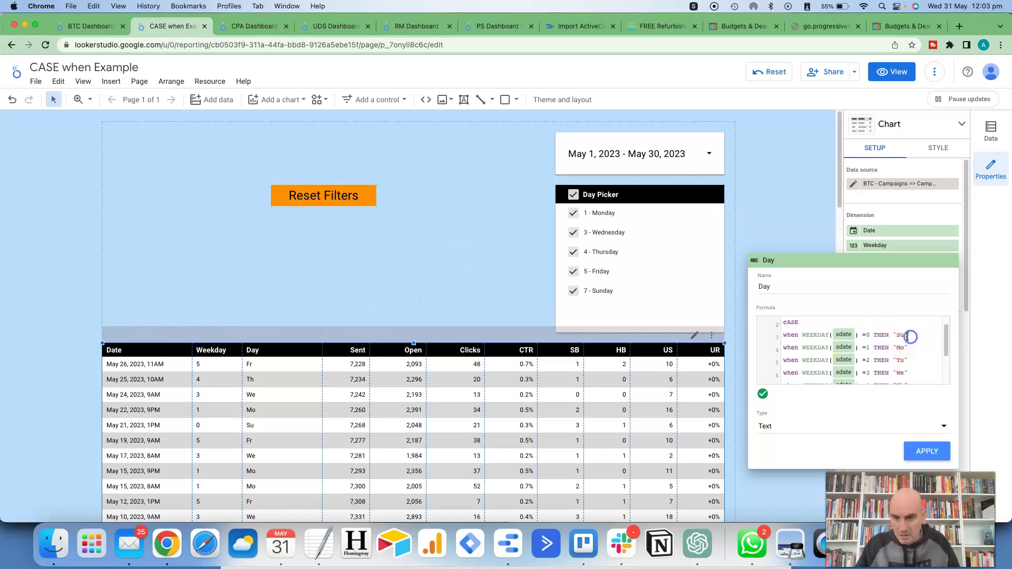
{"action": "key", "text": "Return"}
{"action": "key", "text": "super+v"}
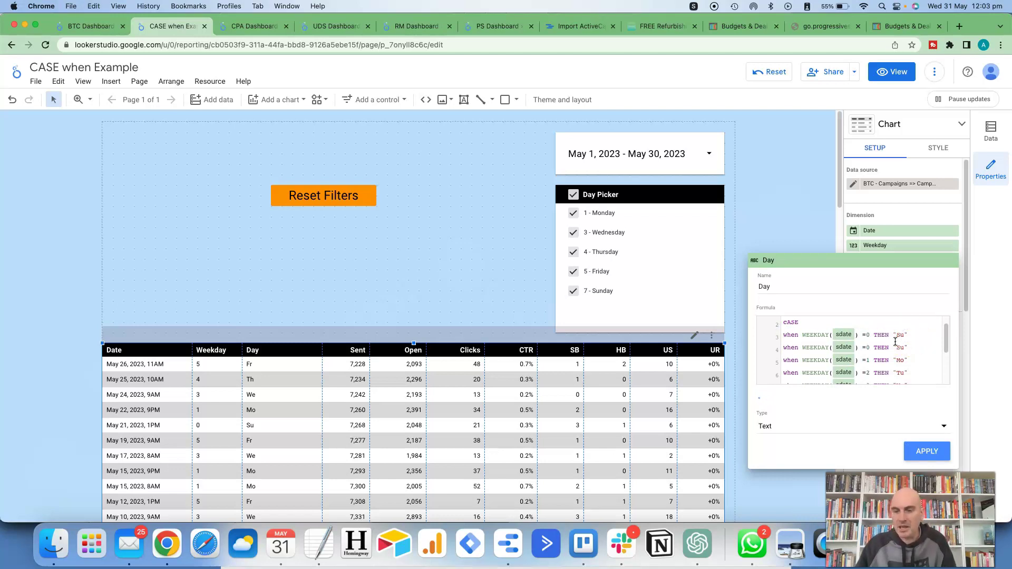
{"action": "left_click", "coordinate": [868, 349]}
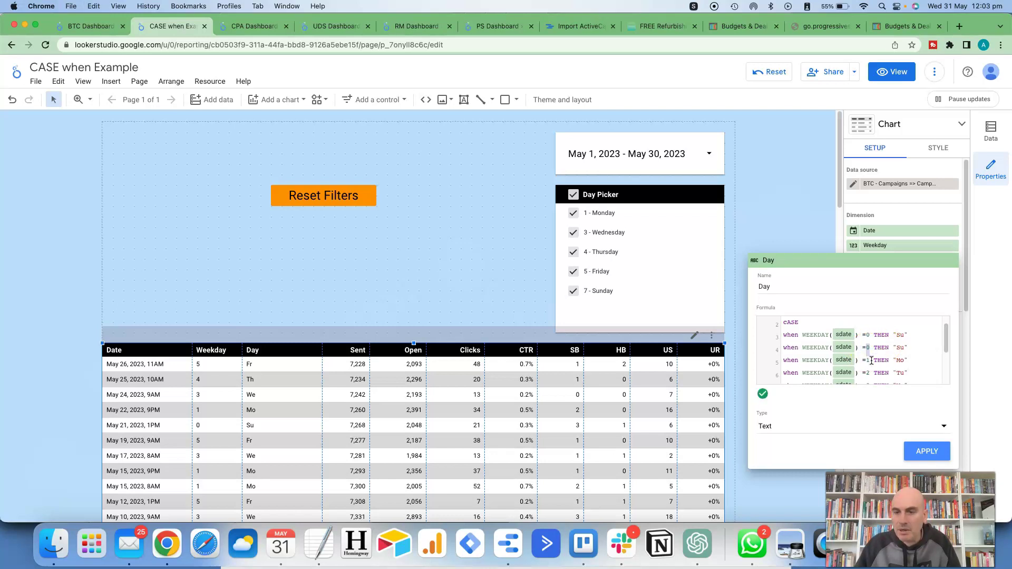
{"action": "left_click", "coordinate": [900, 350]}
{"action": "double_click", "coordinate": [903, 349]}
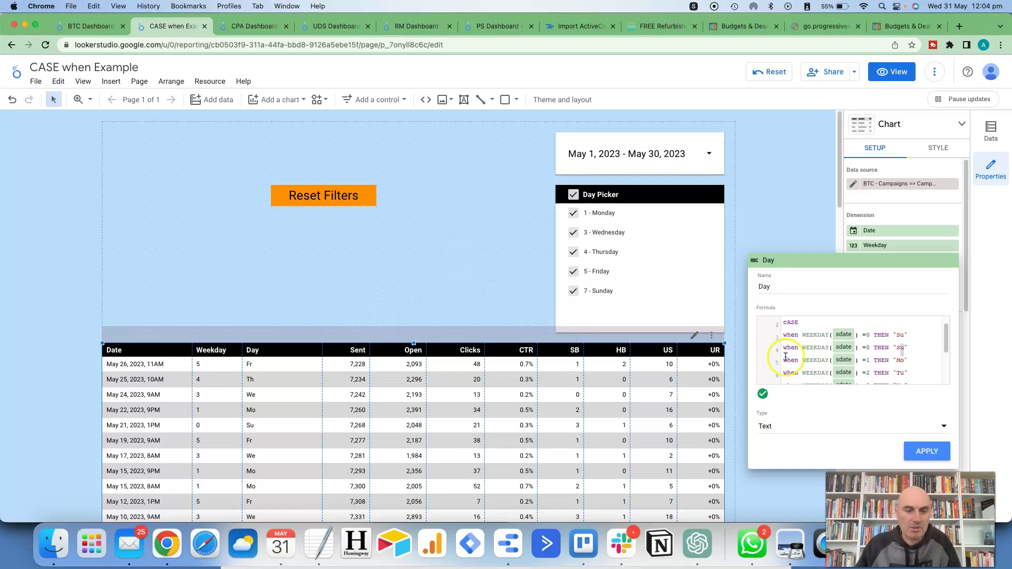
{"action": "left_click", "coordinate": [326, 374]}
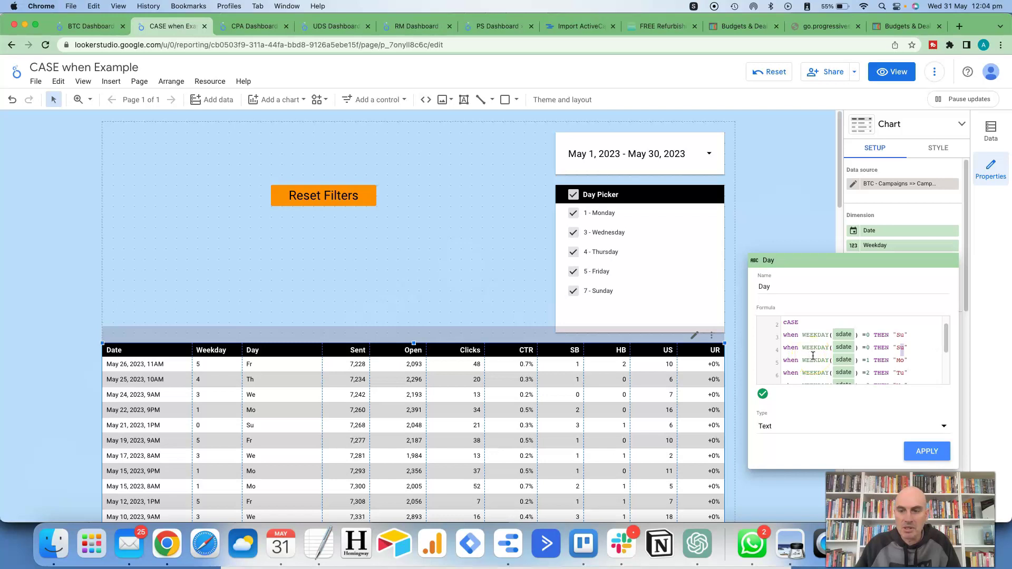
{"action": "scroll", "coordinate": [813, 355], "scroll_direction": "down", "scroll_amount": 1}
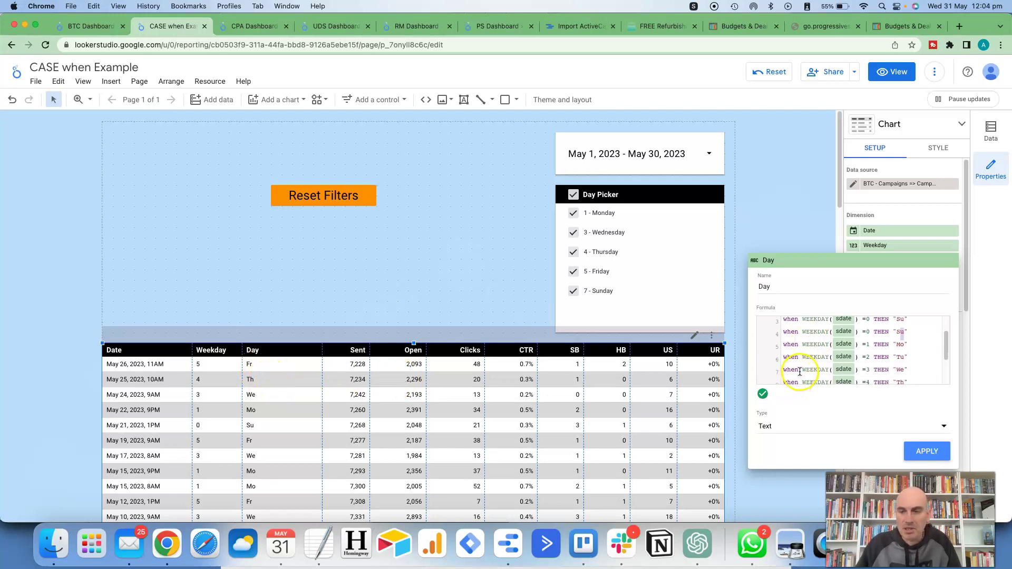
{"action": "scroll", "coordinate": [800, 369], "scroll_direction": "up", "scroll_amount": 2}
{"action": "scroll", "coordinate": [800, 369], "scroll_direction": "down", "scroll_amount": 3}
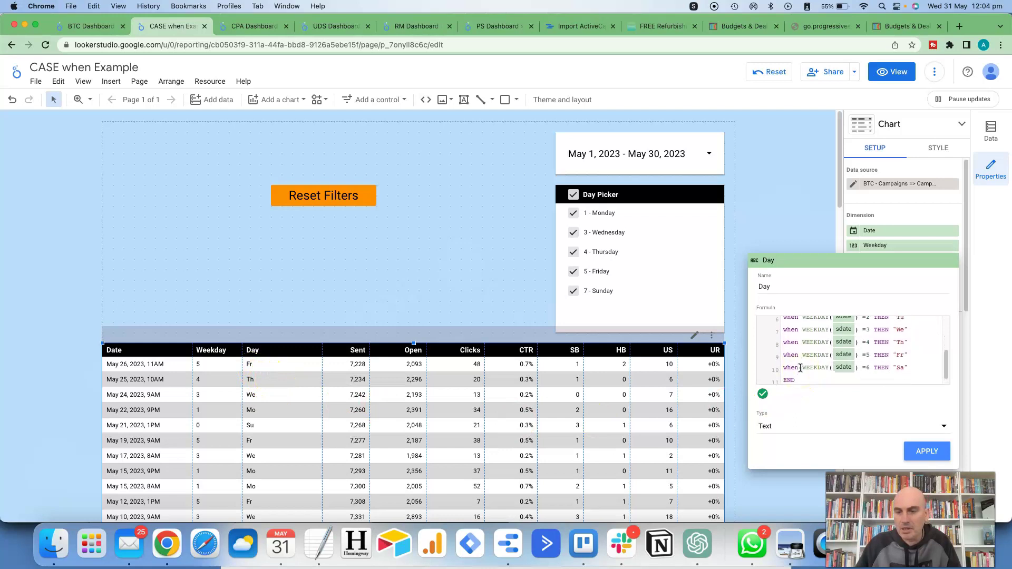
{"action": "scroll", "coordinate": [800, 369], "scroll_direction": "up", "scroll_amount": 1}
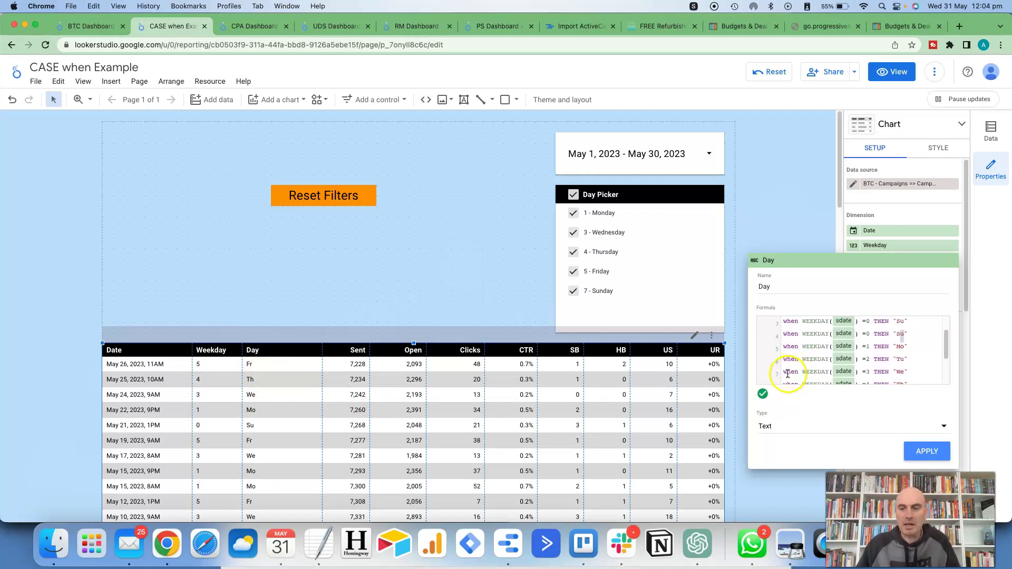